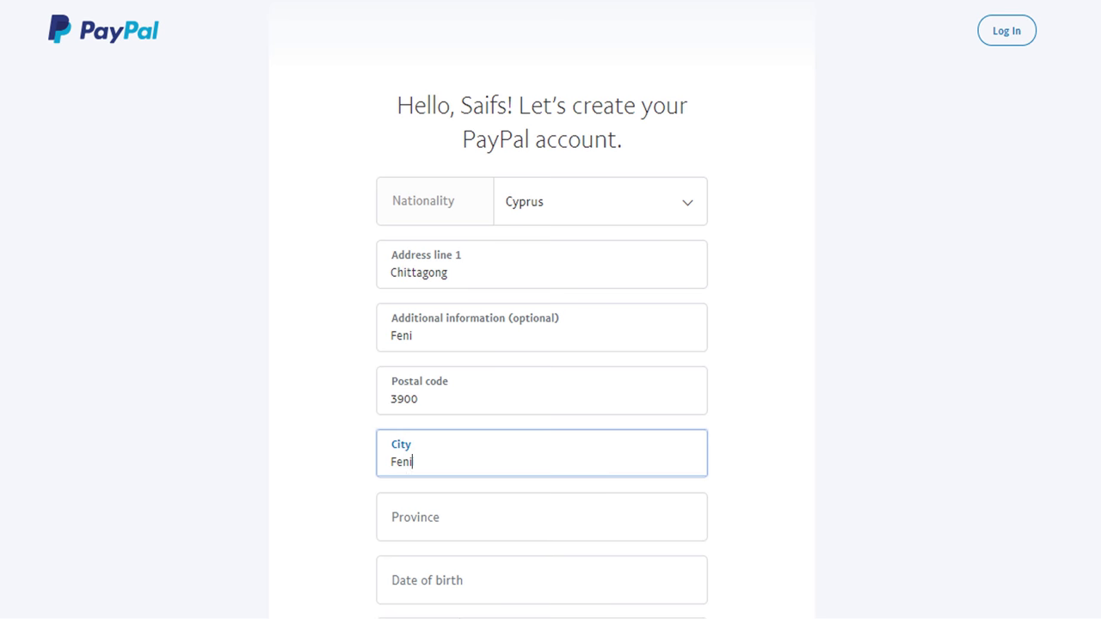
Enter Bangladesh as the province, then fill in the date of birth and mobile phone number.
scroll(542, 316, "down", 1)
left_click(542, 421)
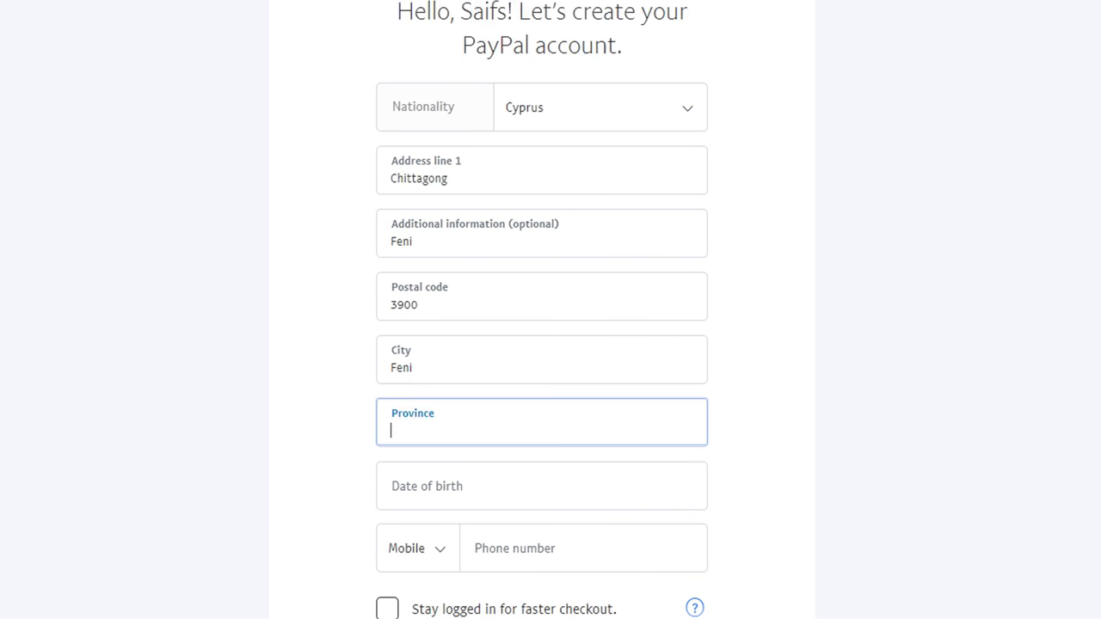
scroll(542, 344, "down", 1)
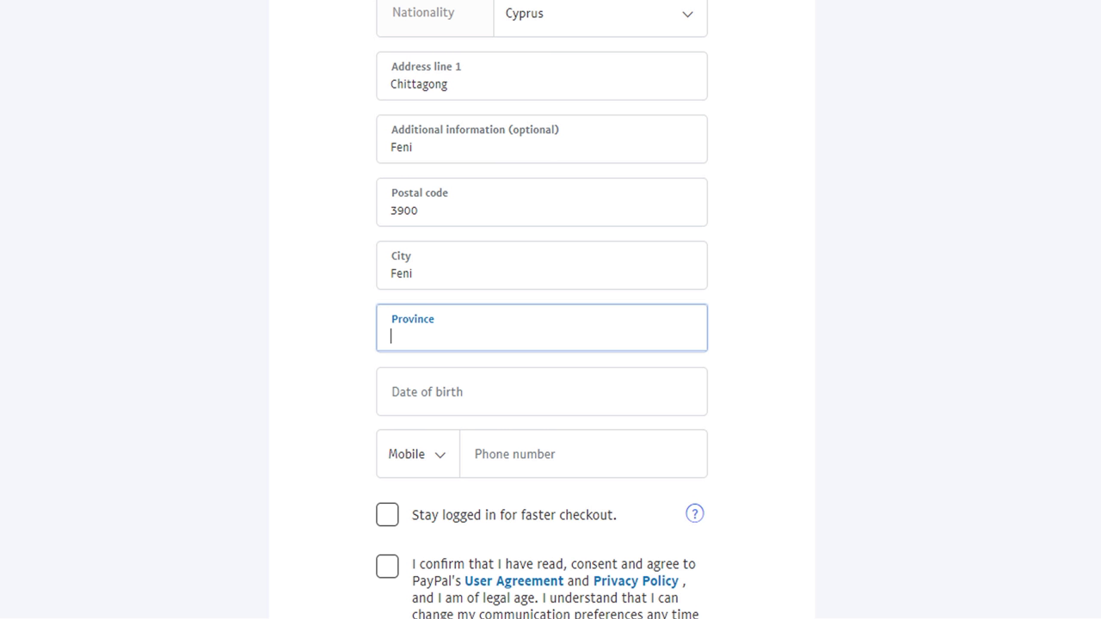
type("Bangladesh")
left_click(541, 391)
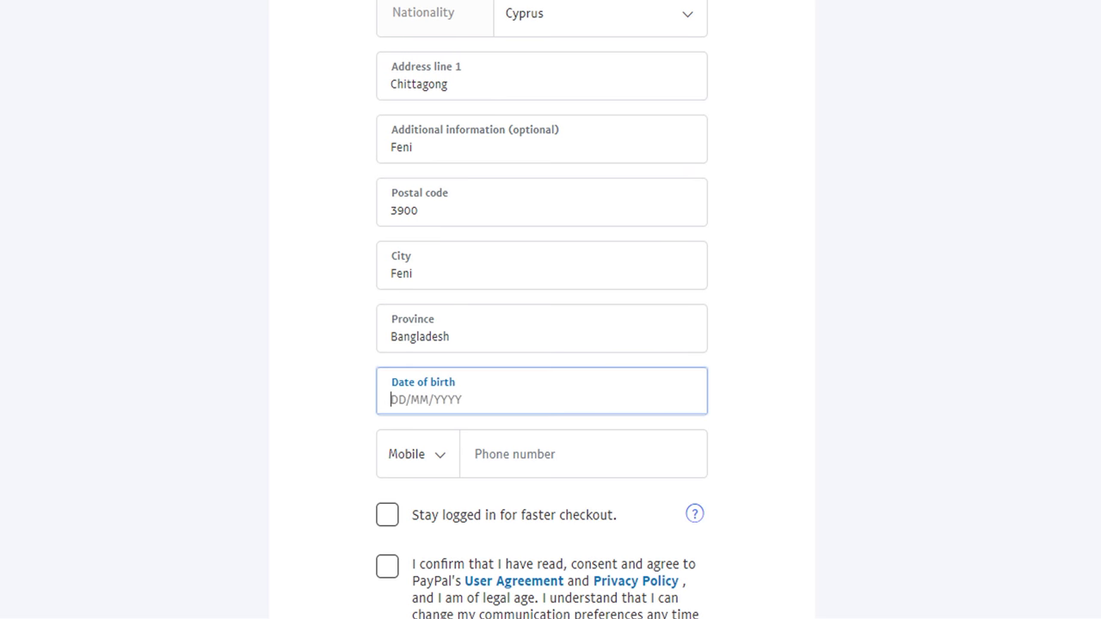
type("01/07/1990")
left_click(583, 454)
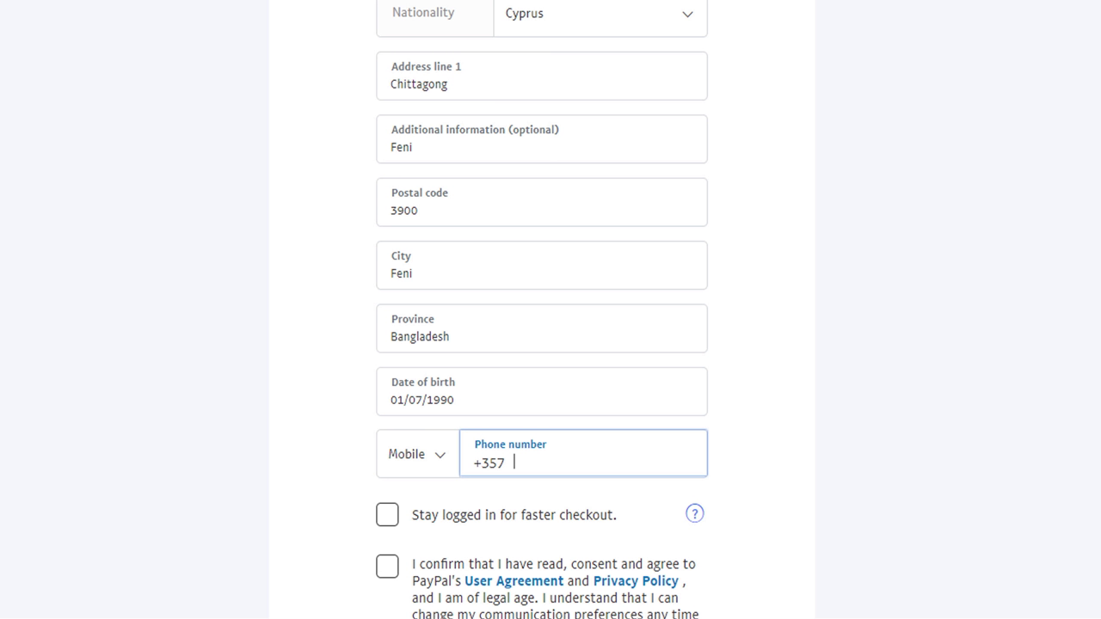
Tick 'Stay logged in' and the checkbox accepting the user agreement and privacy policy.
scroll(542, 344, "down", 2)
scroll(542, 344, "down", 1)
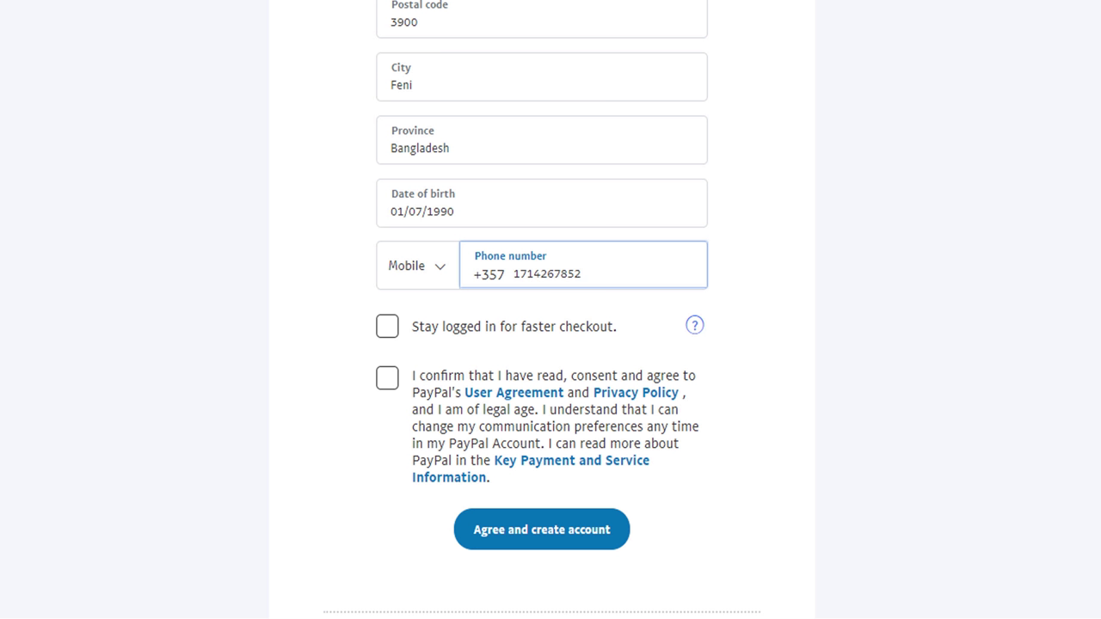
left_click(387, 326)
left_click(387, 378)
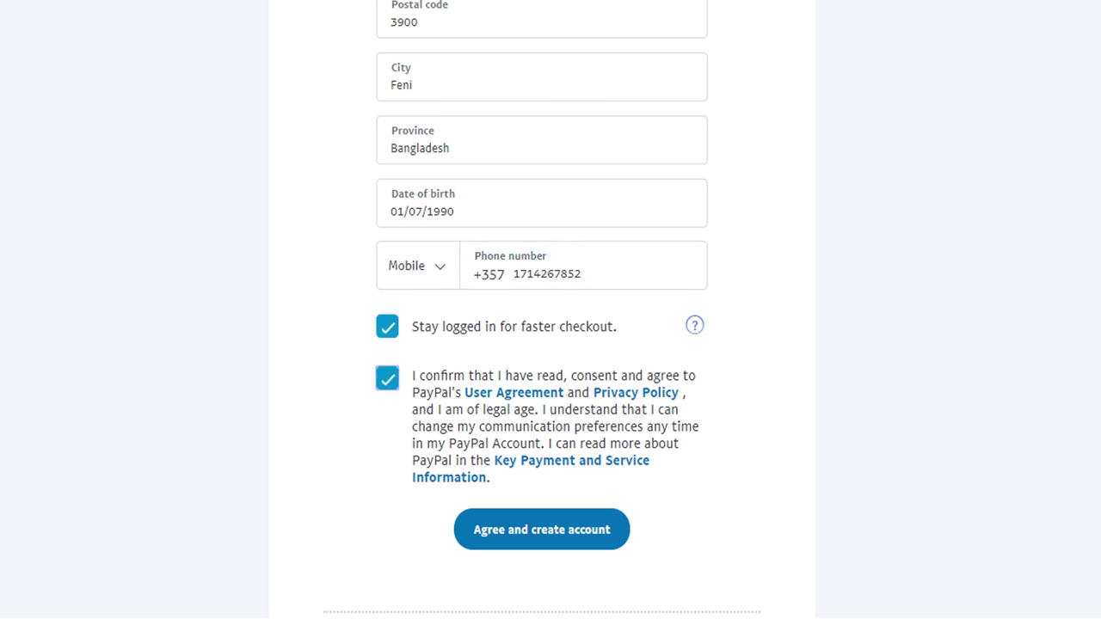
Submit with 'Agree and create account' and review the 'You are in! What's next?' page.
left_click(542, 529)
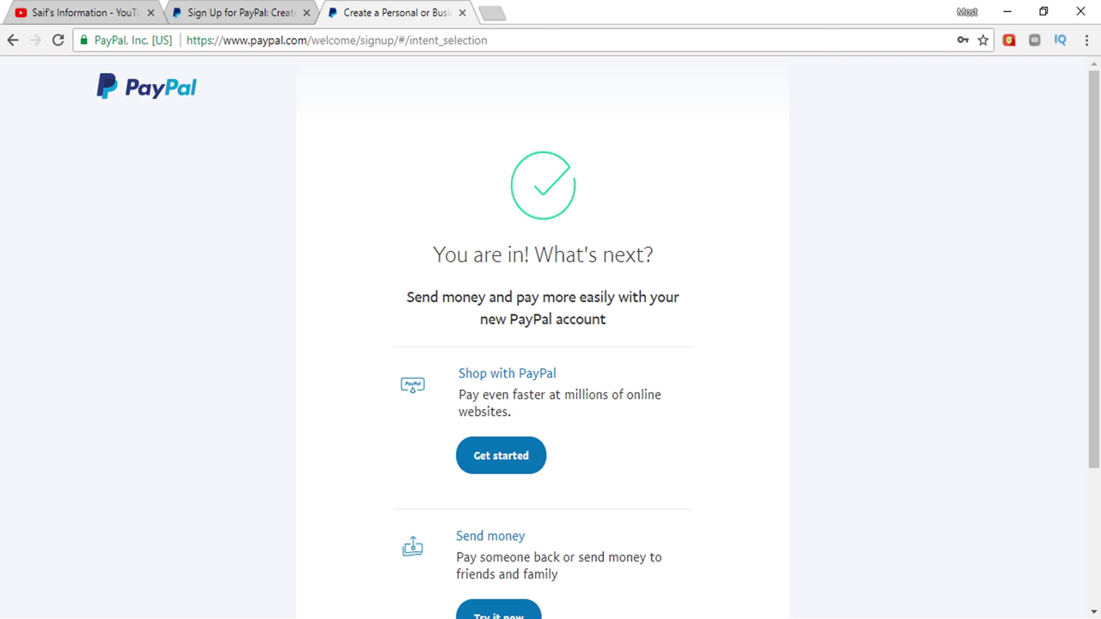
scroll(542, 344, "down", 2)
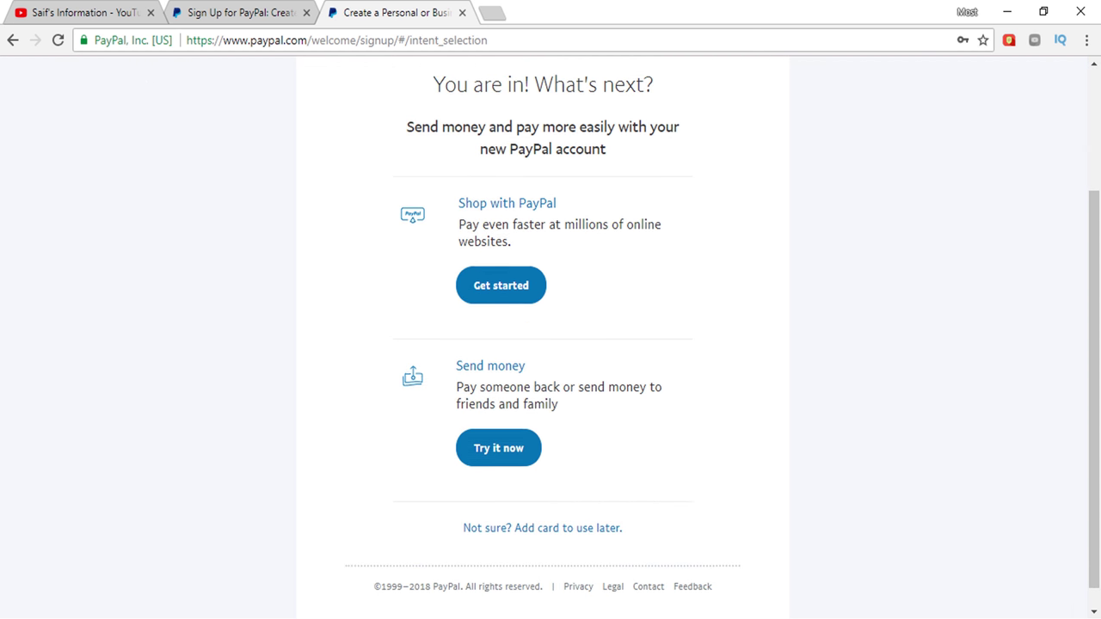
scroll(541, 344, "up", 2)
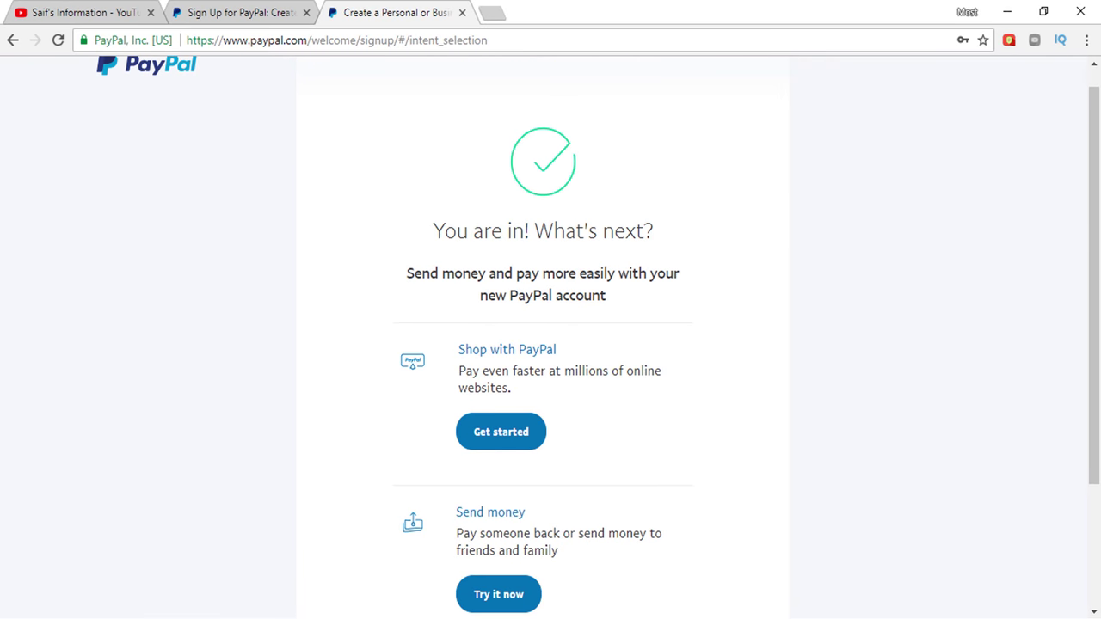
scroll(550, 344, "up", 1)
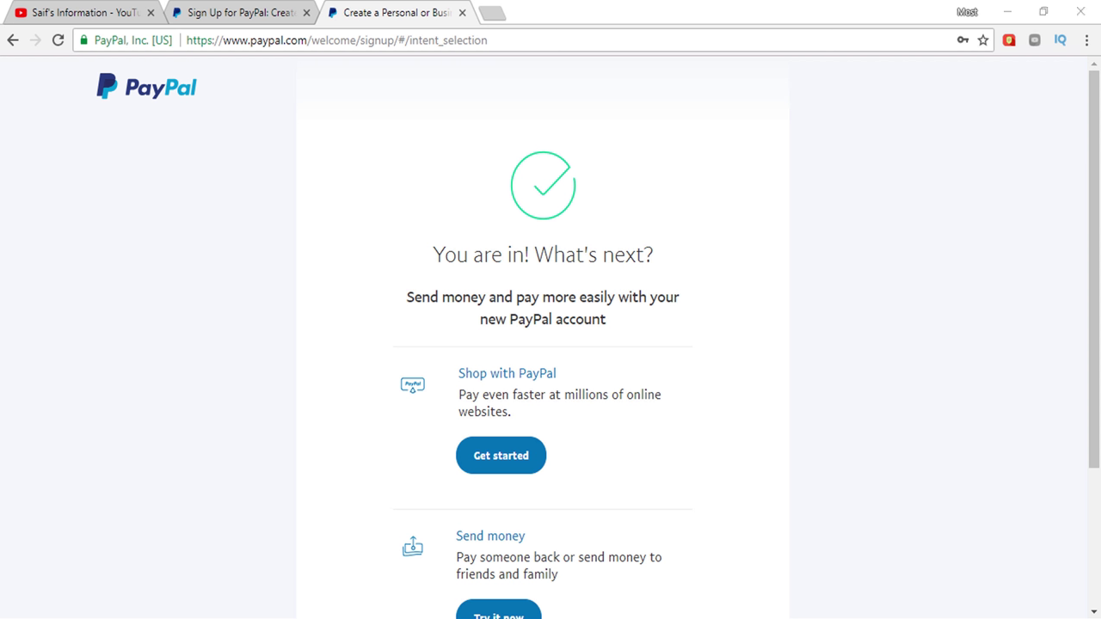
left_click_drag(432, 254, 574, 254)
Open the 'Complete your PayPal account setup' email in Gmail and choose 'Yes, this is my email'.
left_click(574, 254)
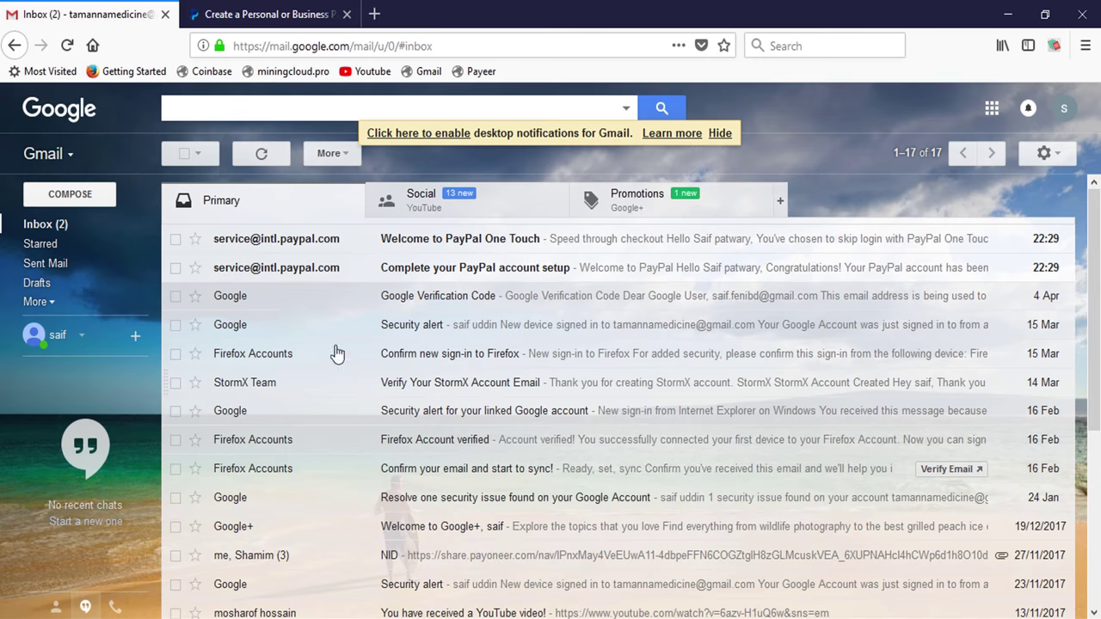
left_click(477, 272)
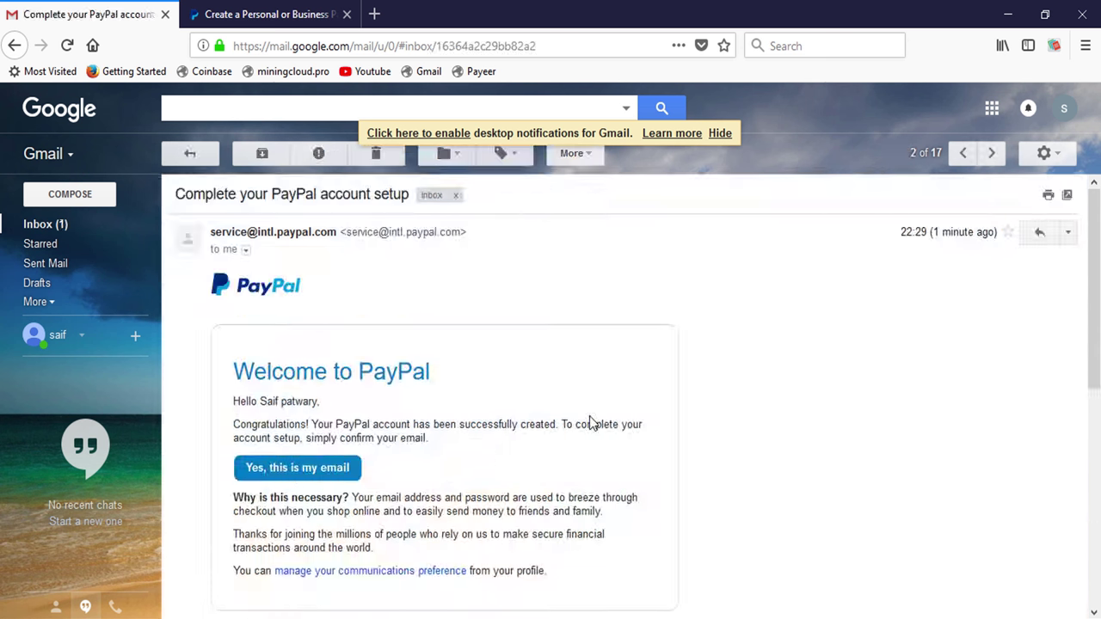
scroll(422, 415, "down", 2)
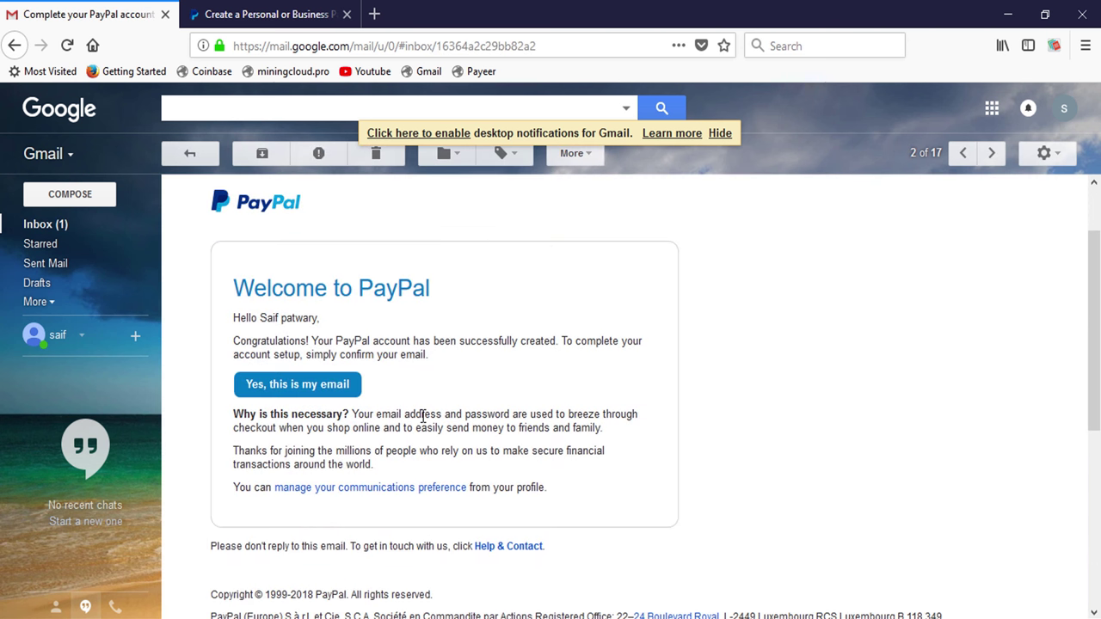
left_click(329, 370)
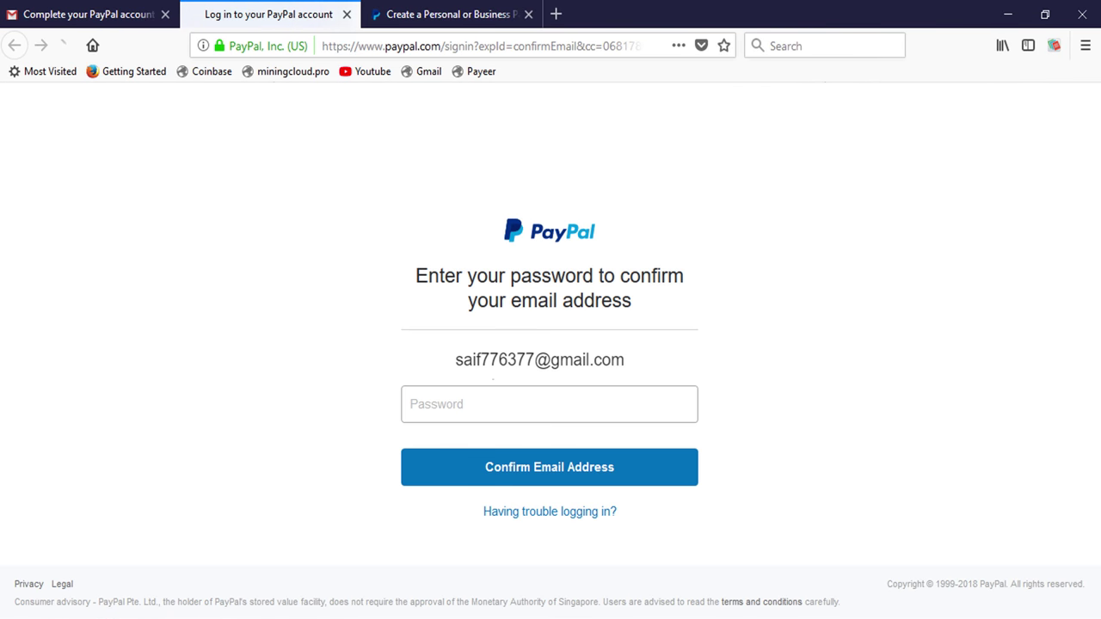
Enter the account password, confirm the email address, and decline Firefox's password saving.
left_click(484, 407)
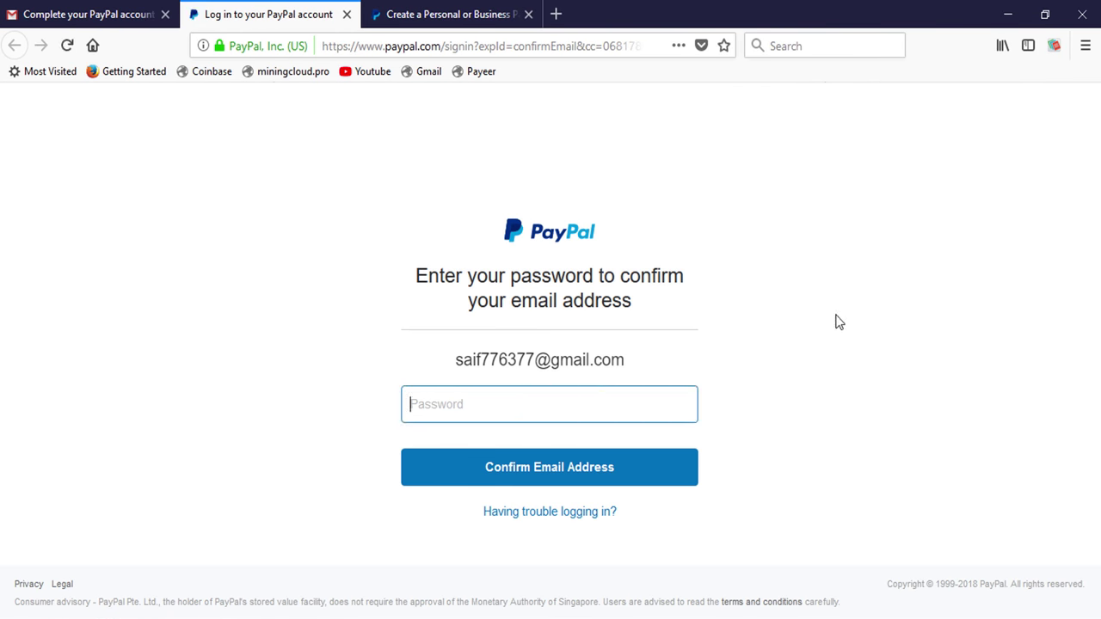
type("********")
left_click(590, 464)
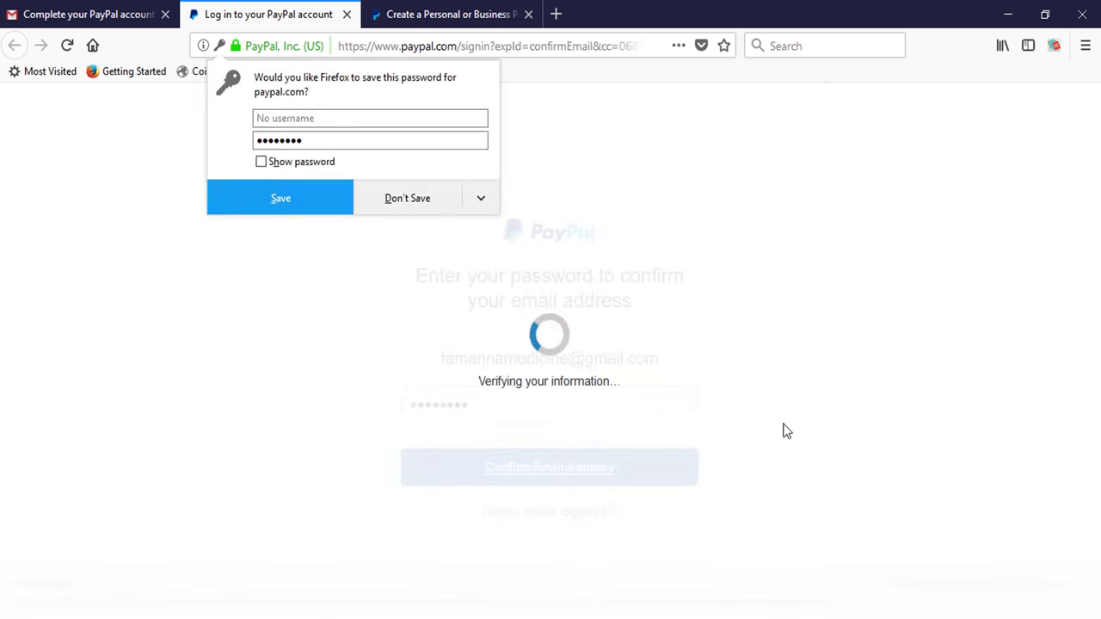
left_click(421, 200)
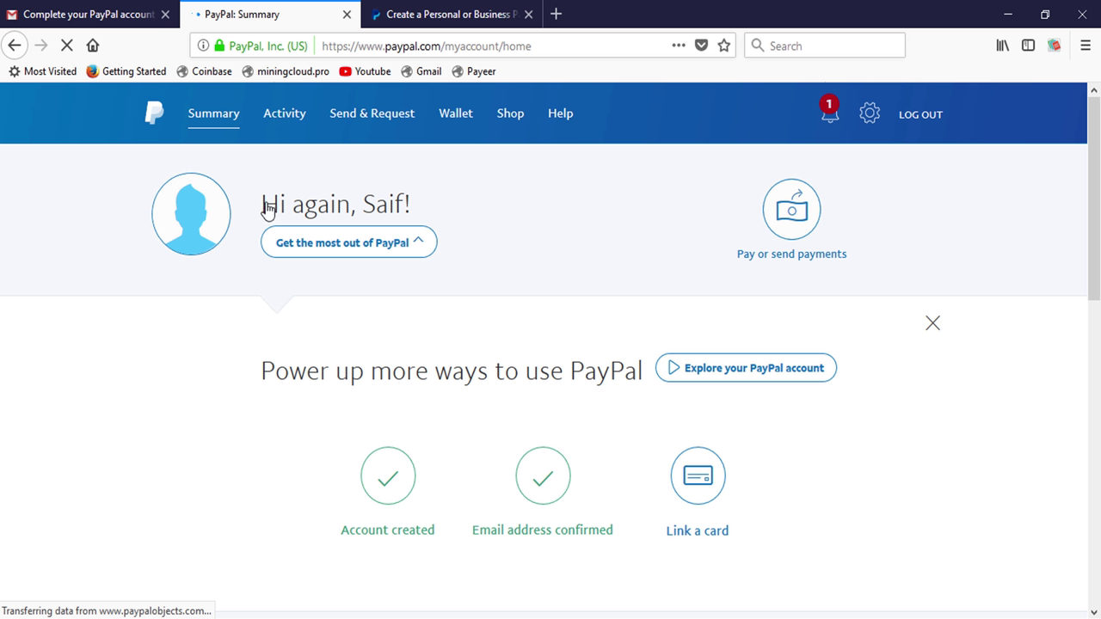
Open Wallet and review the 0,00 EUR balance and the empty bank account and card sections.
left_click_drag(266, 212, 506, 229)
left_click(520, 232)
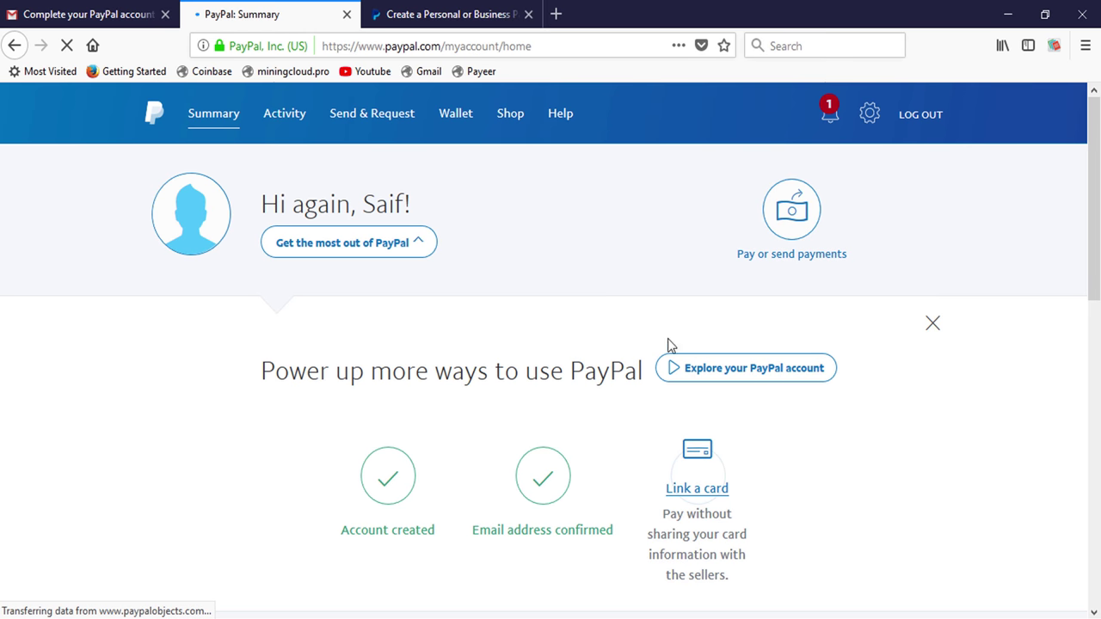
left_click(454, 117)
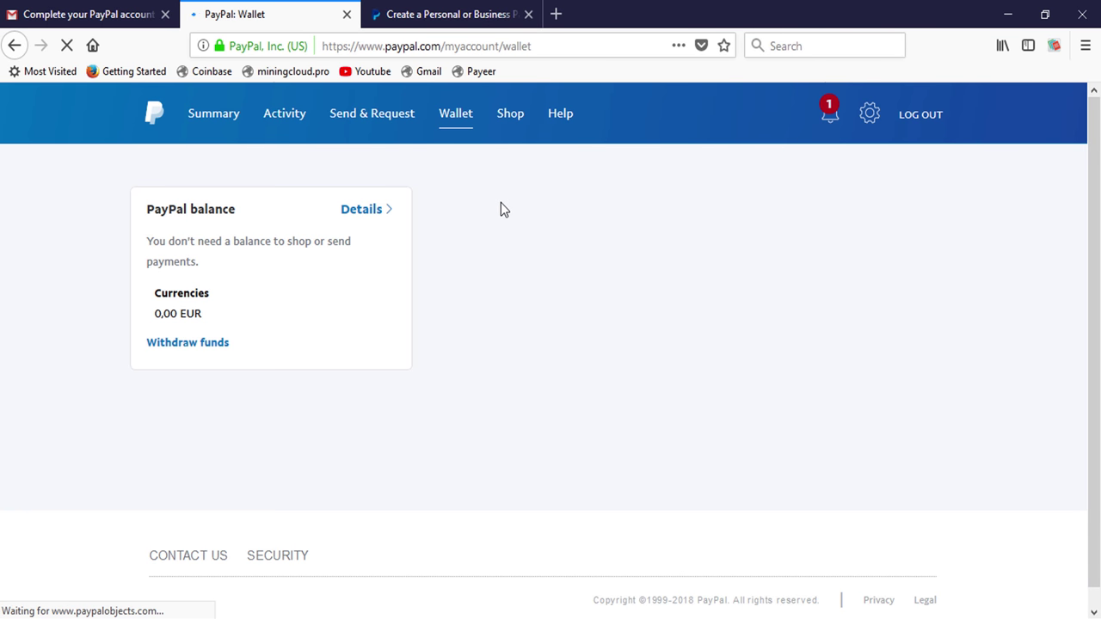
left_click_drag(204, 321, 140, 319)
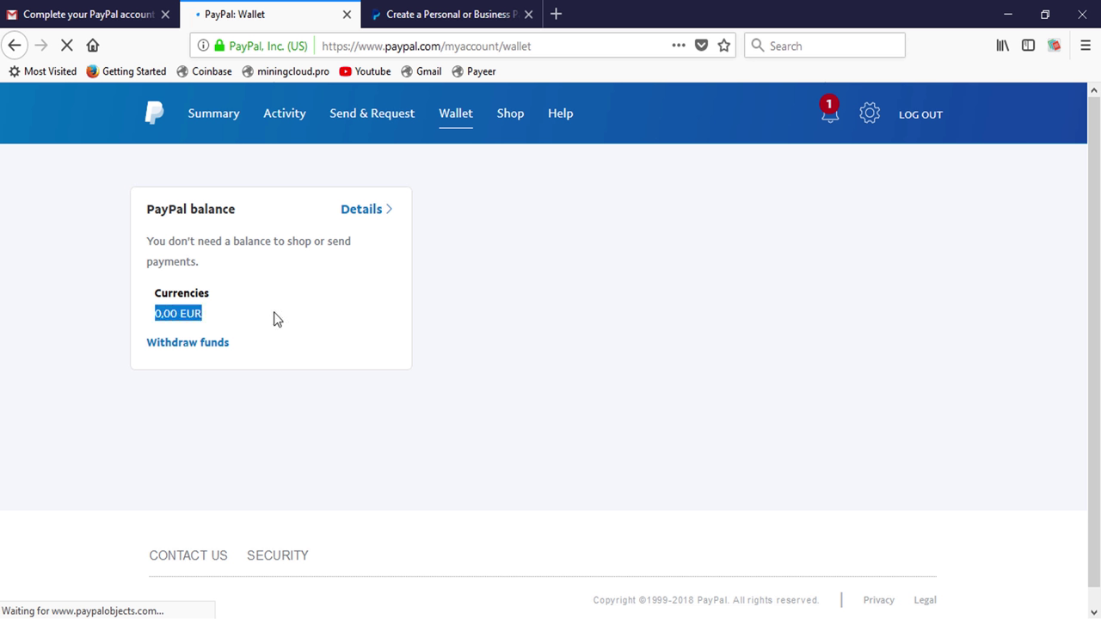
left_click(239, 290)
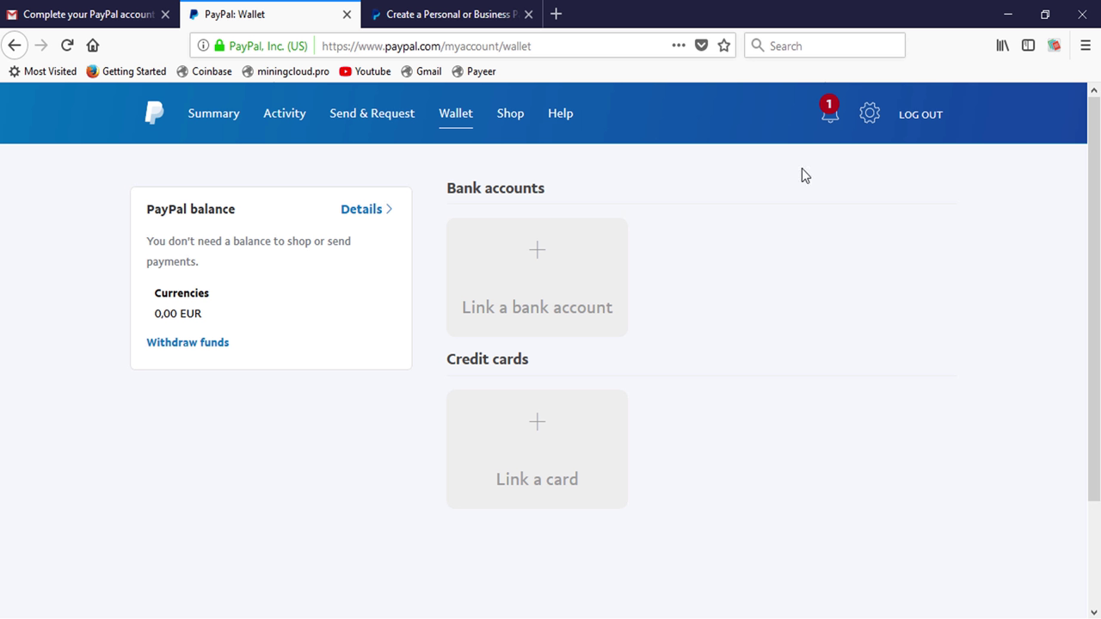
scroll(801, 176, "down", 2)
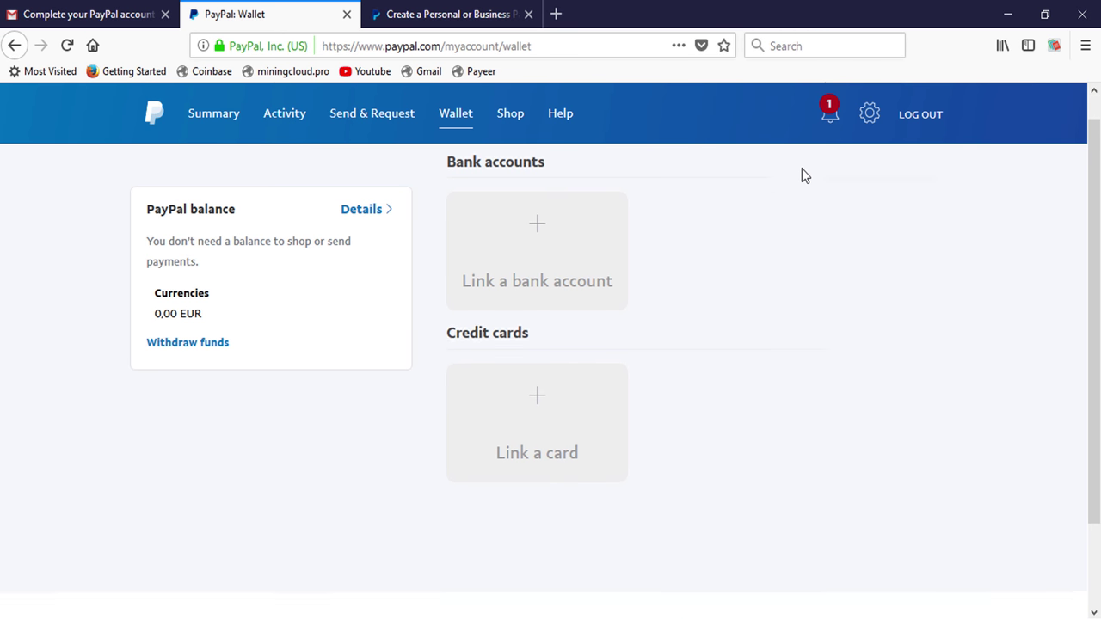
scroll(801, 175, "up", 2)
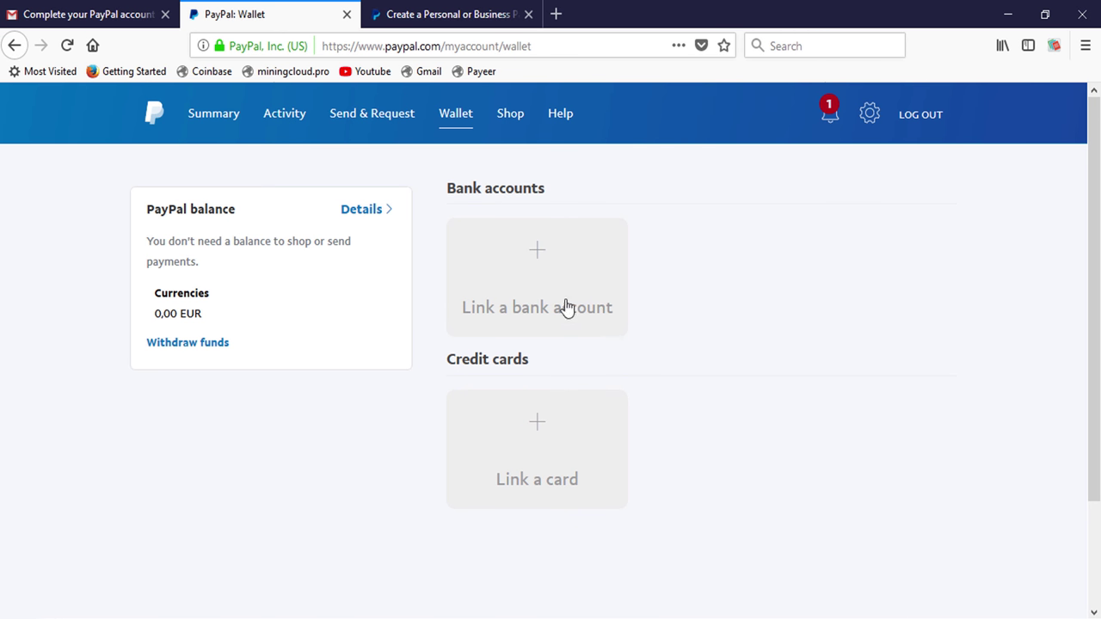
Go to Send & Request and choose 'Send to friends and family'.
left_click(386, 123)
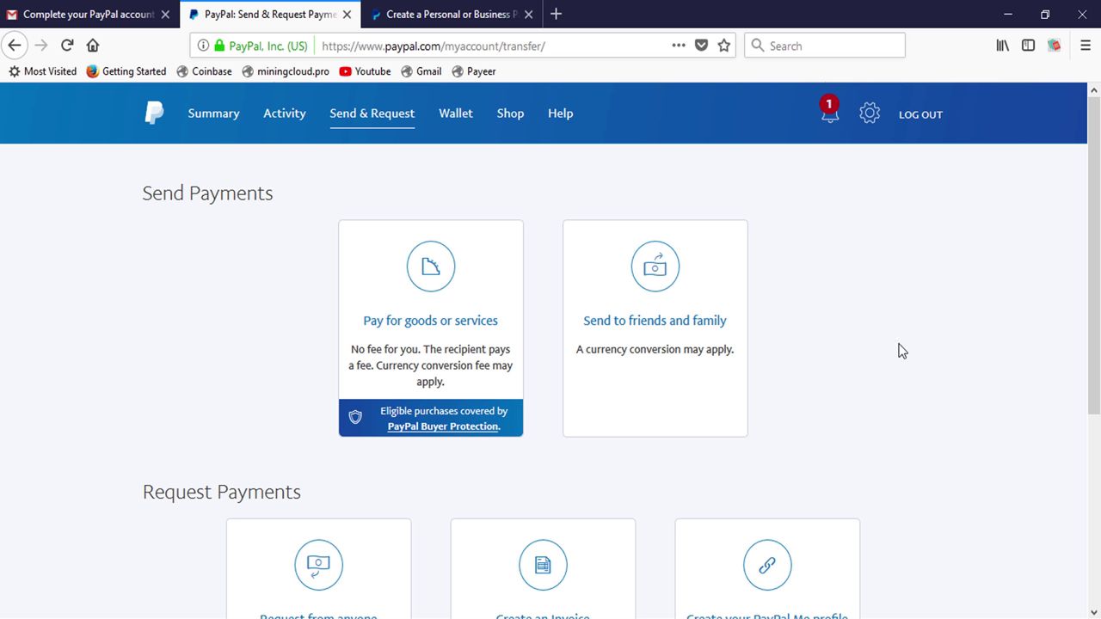
scroll(831, 338, "down", 5)
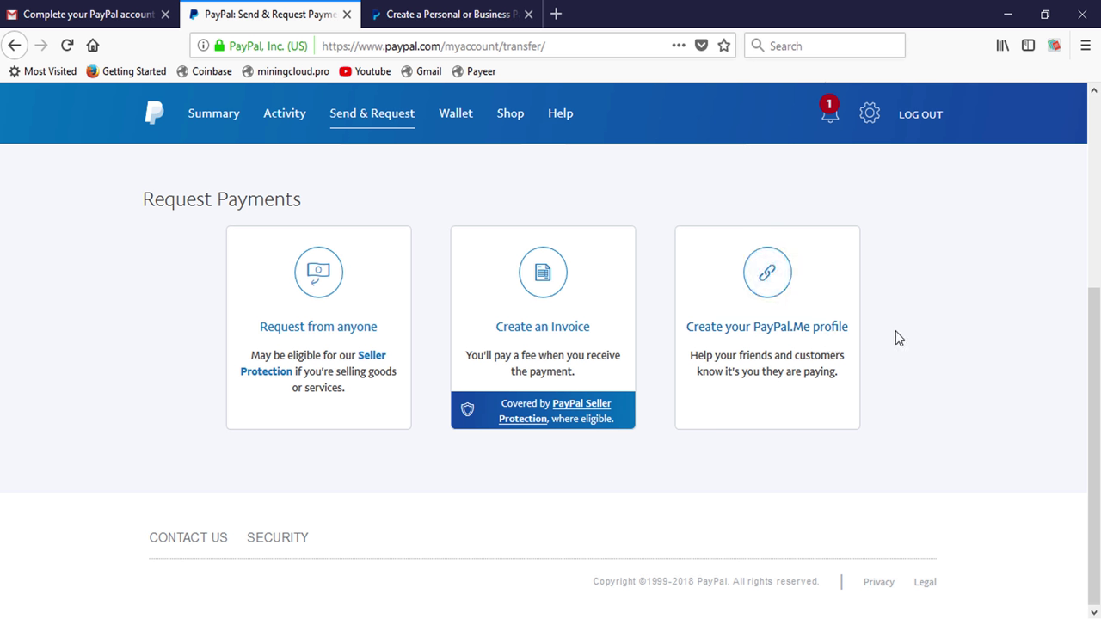
scroll(895, 338, "up", 5)
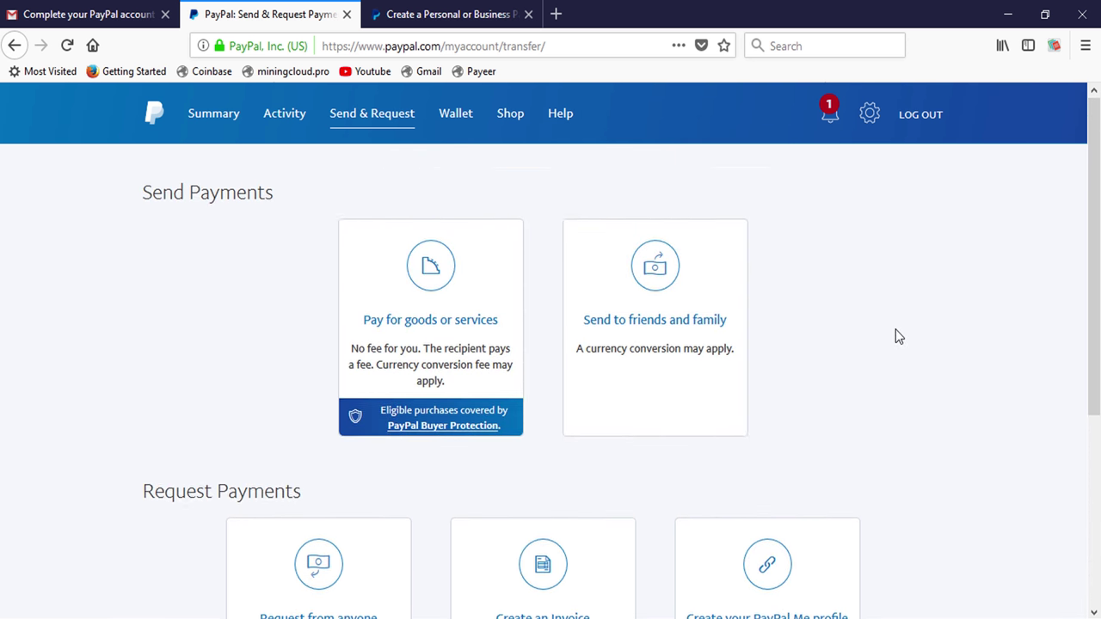
left_click(658, 323)
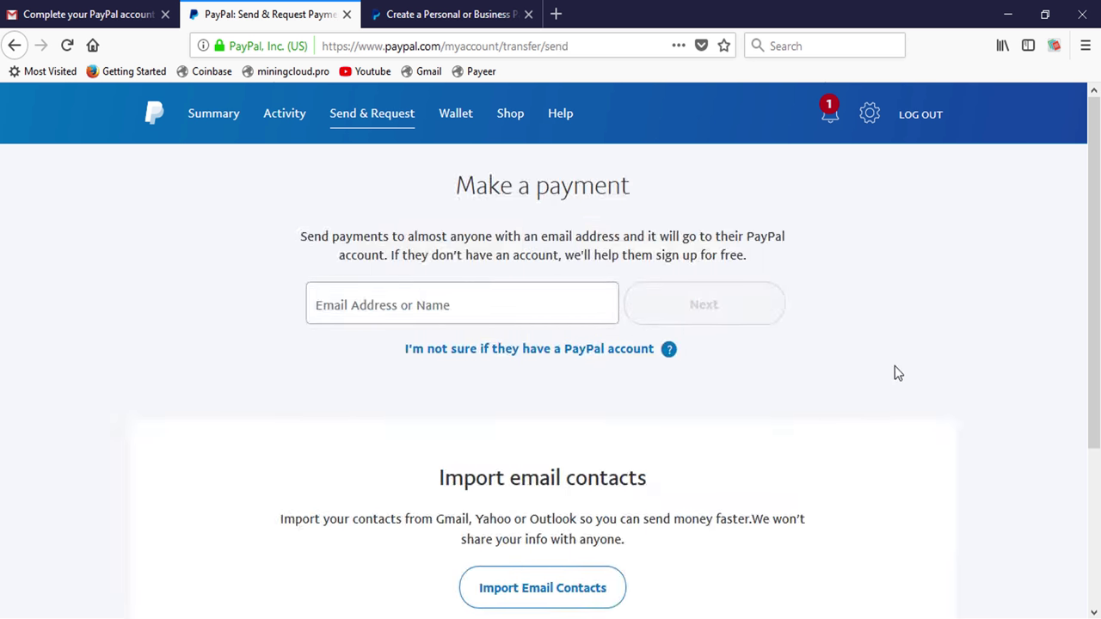
left_click(396, 292)
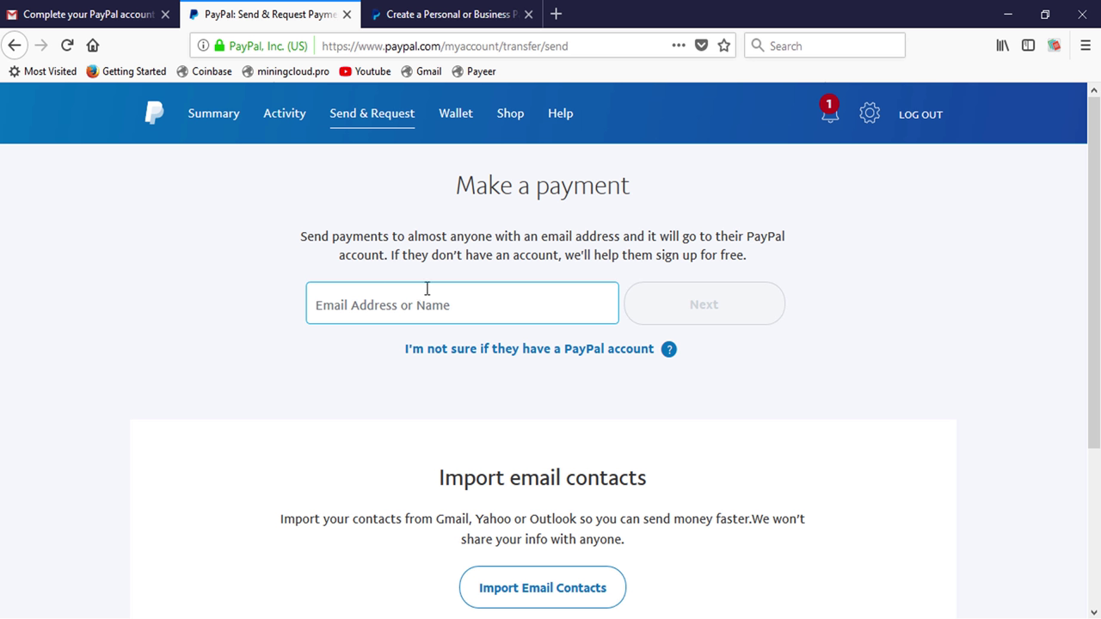
left_click(434, 302)
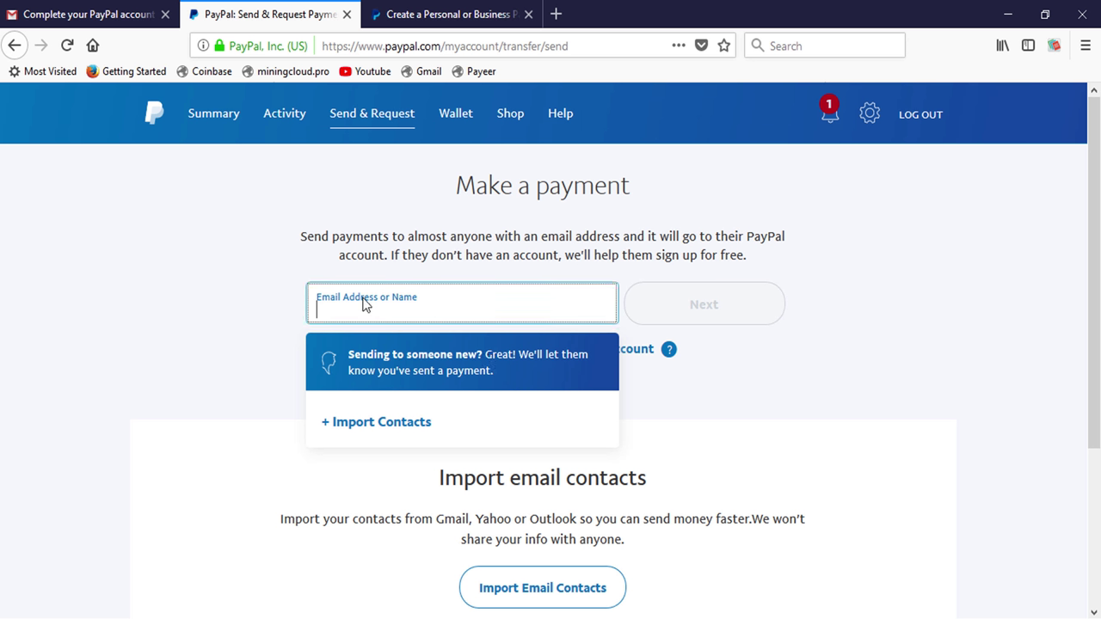
left_click(786, 427)
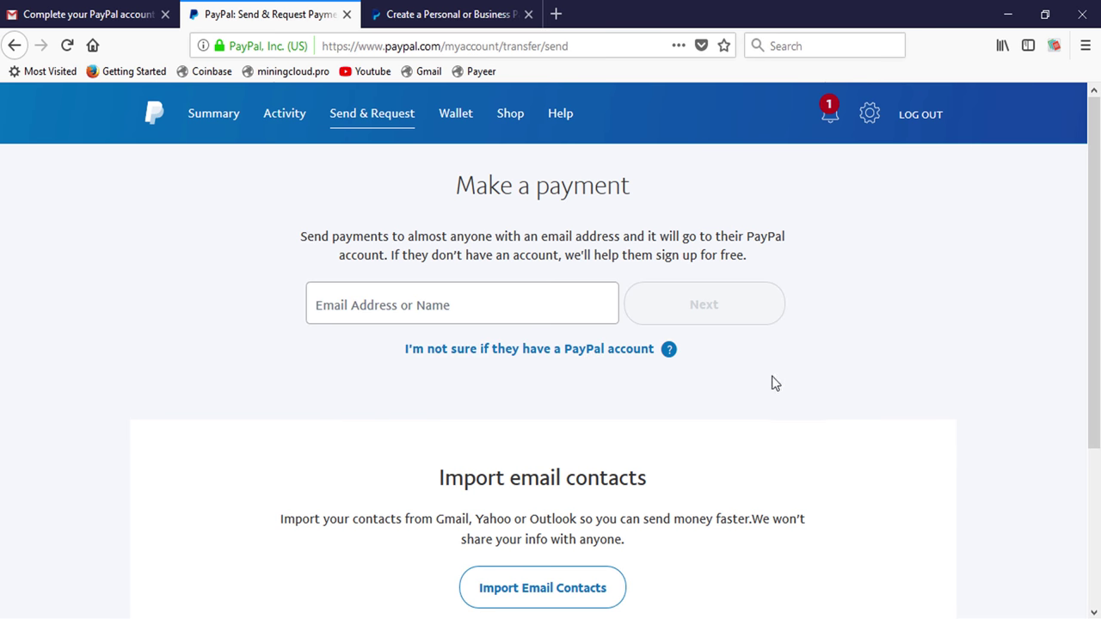